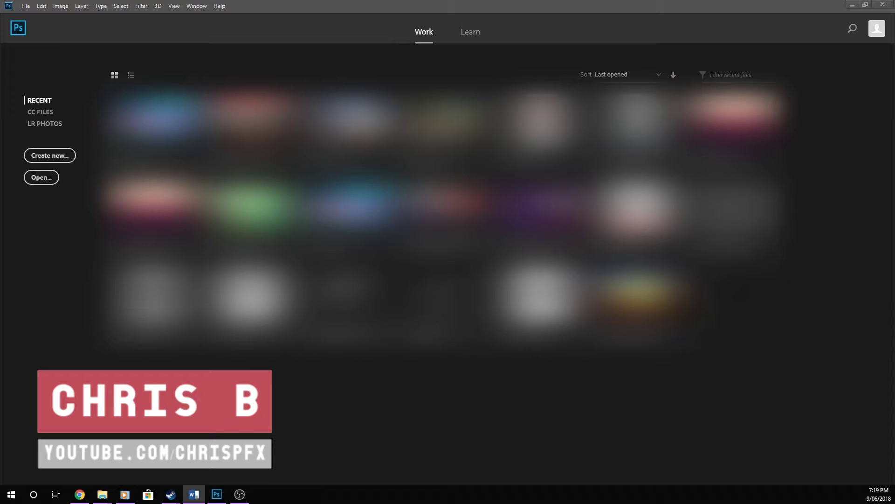
# Step: Create a new document from the saved Youtube_Wallpaper preset at 2560 x 1440 pixels and 300 ppi
pyautogui.click(54, 155)
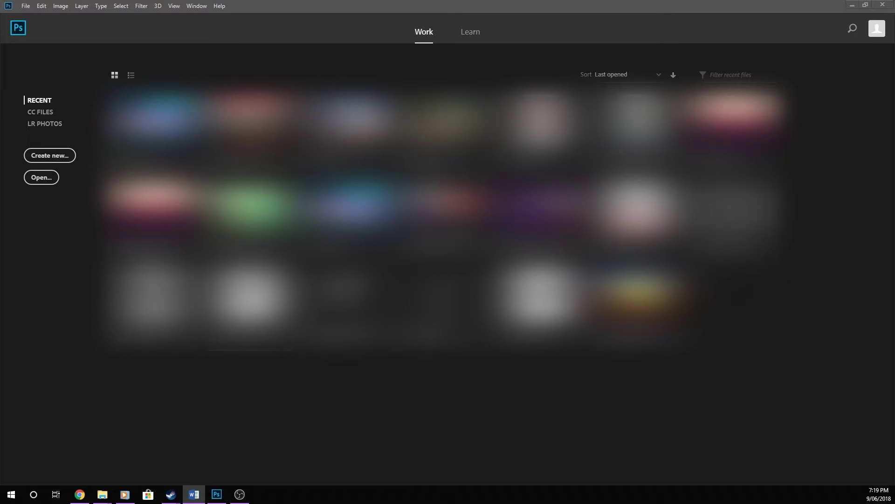
pyautogui.click(54, 155)
pyautogui.click(54, 155)
pyautogui.click(54, 155)
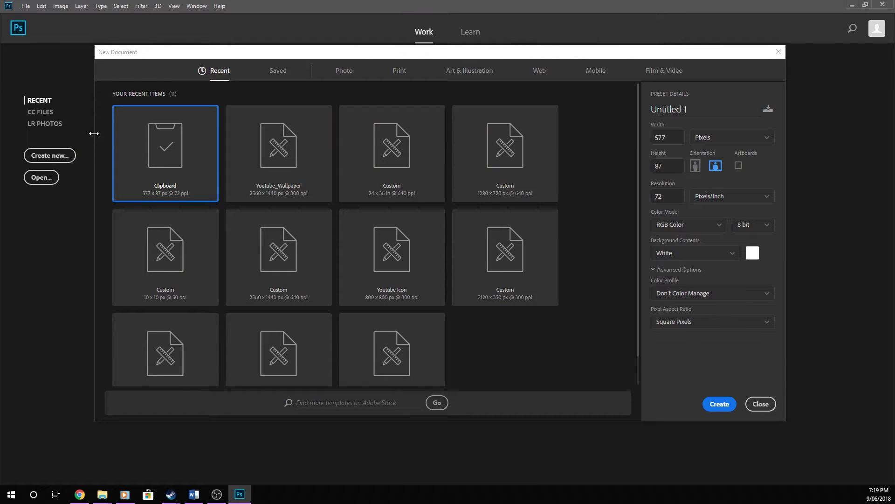
pyautogui.click(278, 70)
pyautogui.click(278, 135)
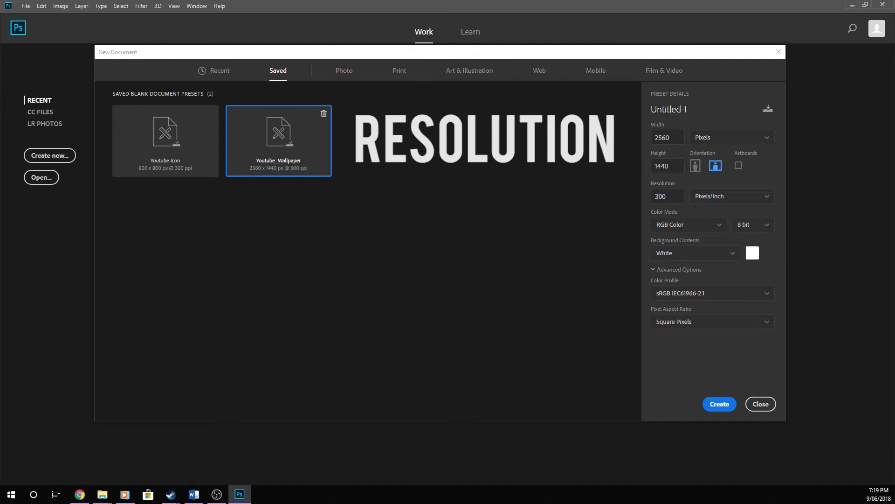
pyautogui.click(656, 136)
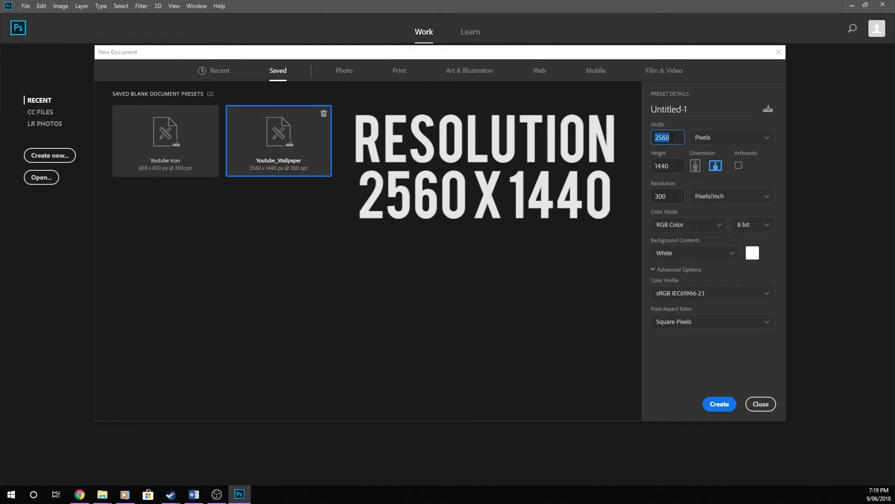
pyautogui.click(660, 164)
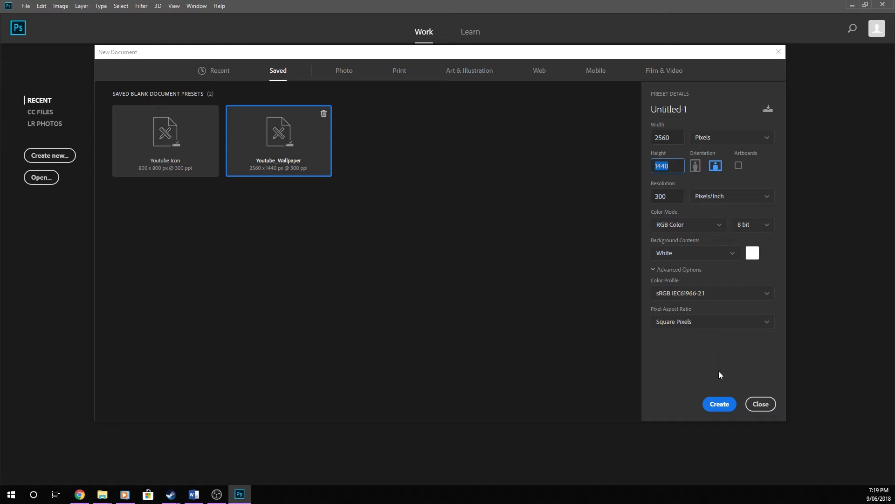
pyautogui.click(720, 402)
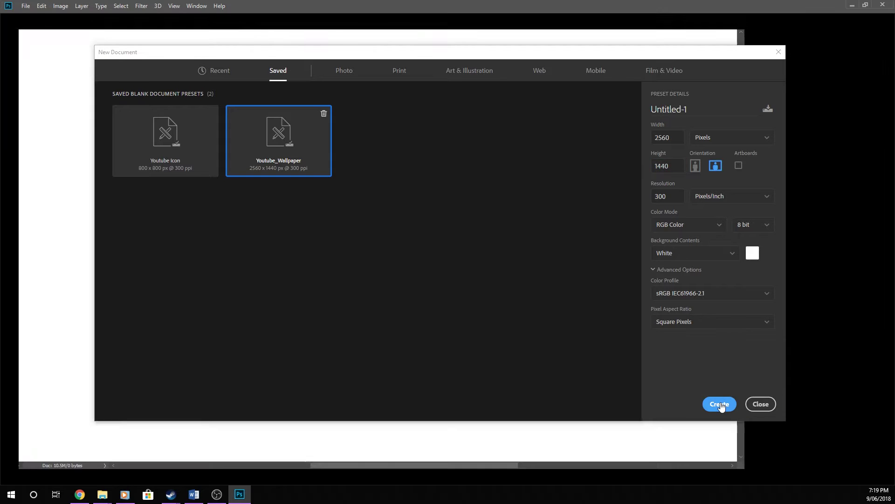
# Step: Place the Youtube Banner Template image as an embedded layer filling the canvas
pyautogui.hotkey('ctrl', '-')
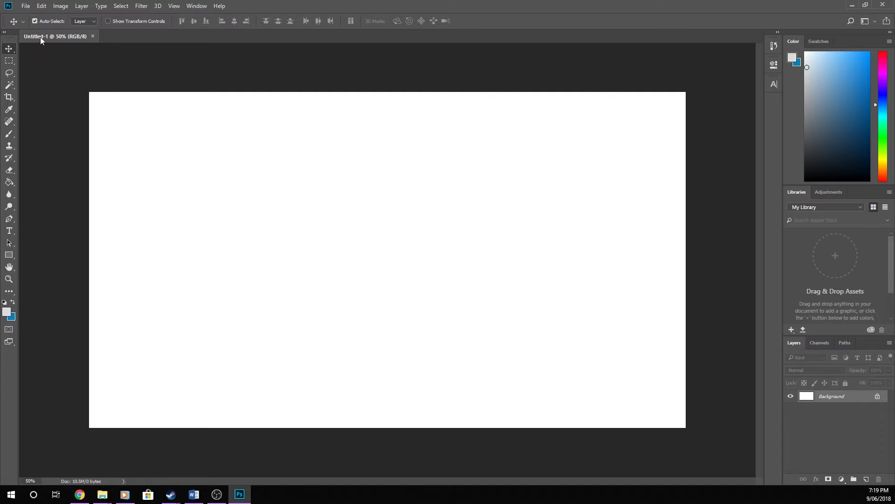
pyautogui.click(26, 5)
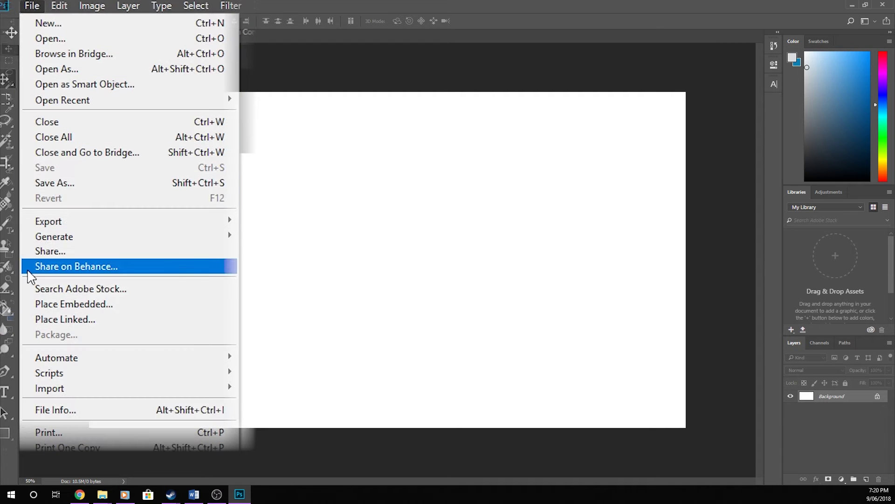
pyautogui.click(123, 311)
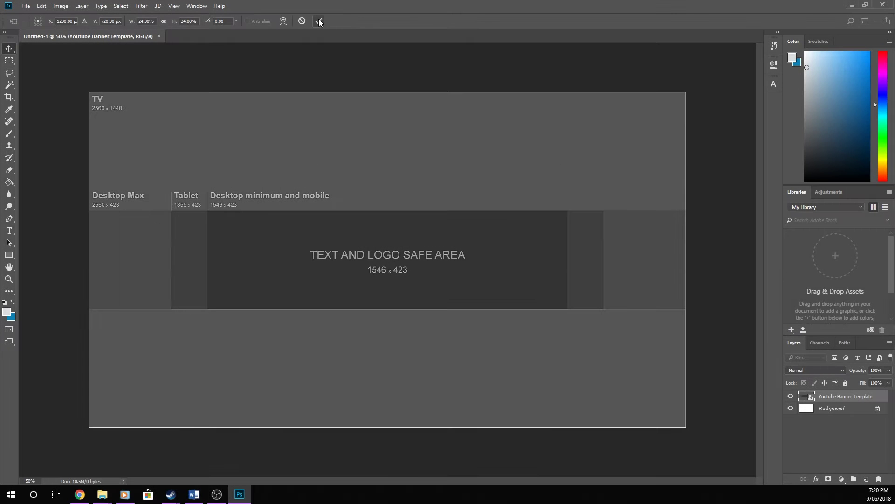
pyautogui.press('Return')
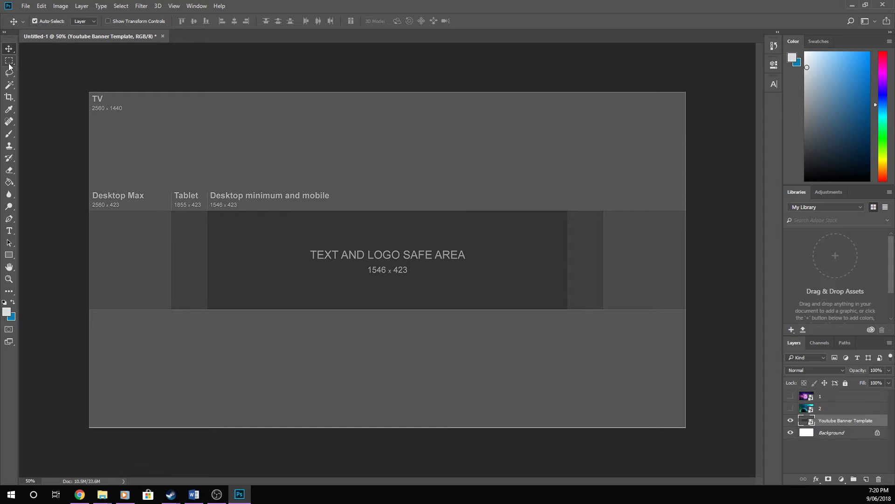
# Step: Make a rectangular selection around the full-width 2560 x 423 Desktop Max band of the template and invert it
pyautogui.click(9, 62)
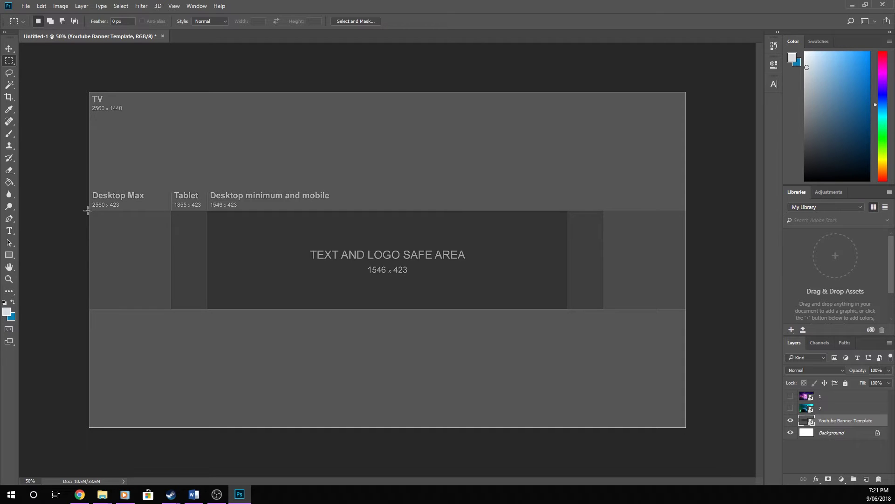
pyautogui.moveTo(89, 211); pyautogui.dragTo(694, 308)
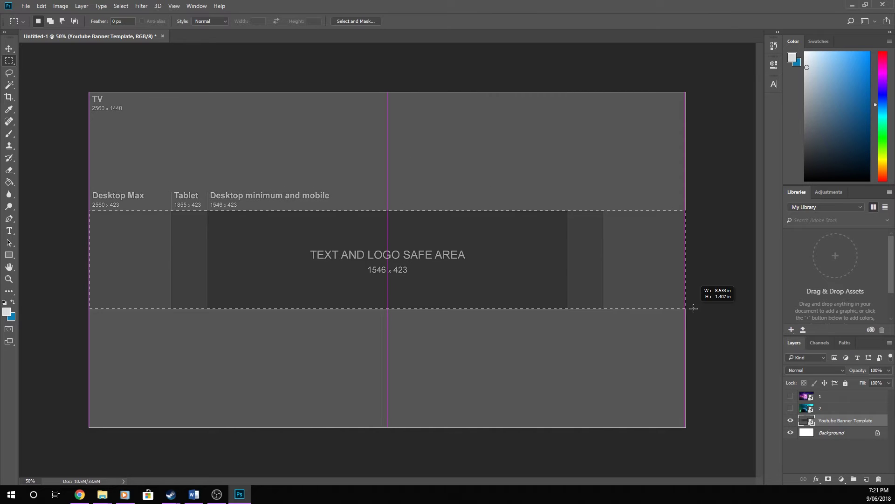
pyautogui.moveTo(694, 308); pyautogui.dragTo(694, 308)
pyautogui.rightClick(505, 250)
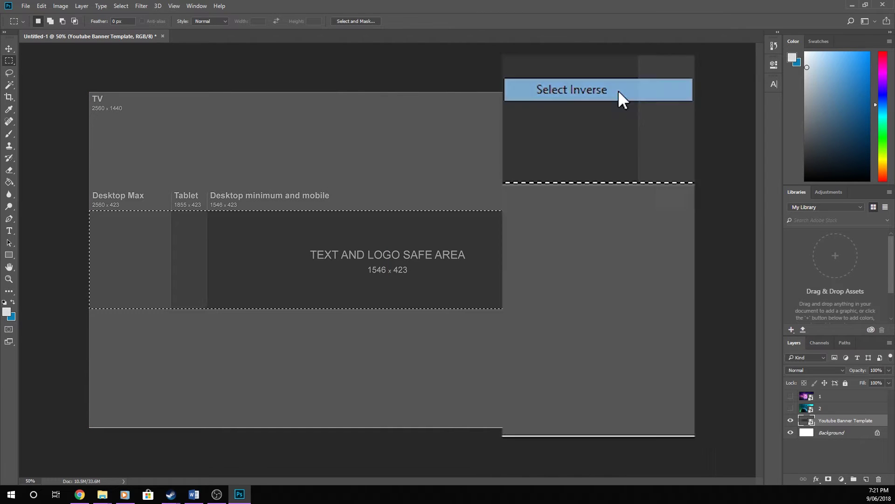
pyautogui.click(559, 264)
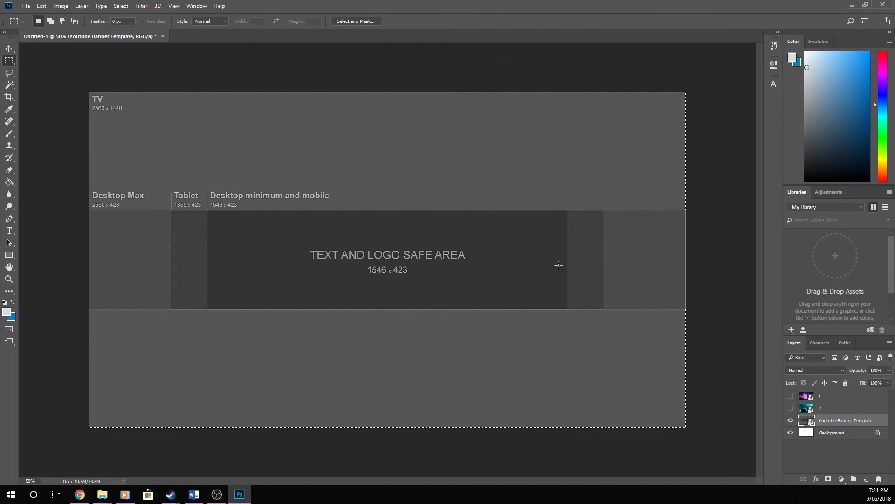
# Step: Show the purple galaxy layer 1, delete its content outside the banner band, and clear the selection
pyautogui.click(790, 396)
pyautogui.click(828, 398)
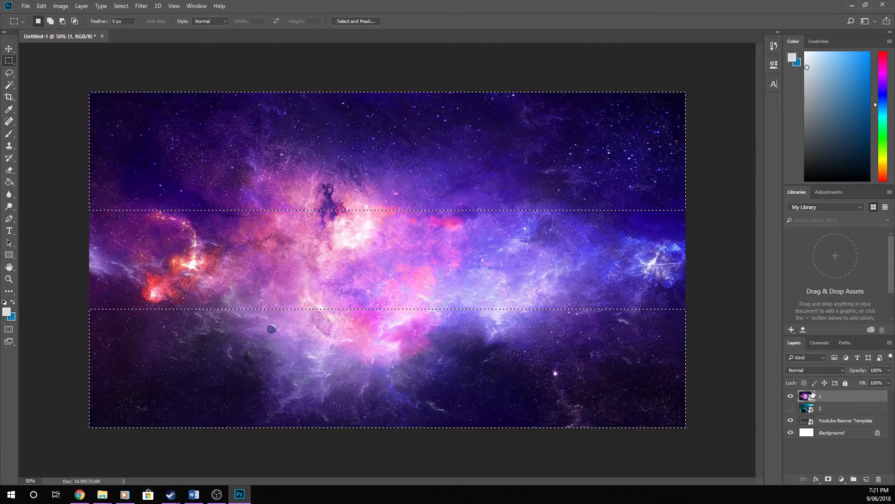
pyautogui.press('Delete')
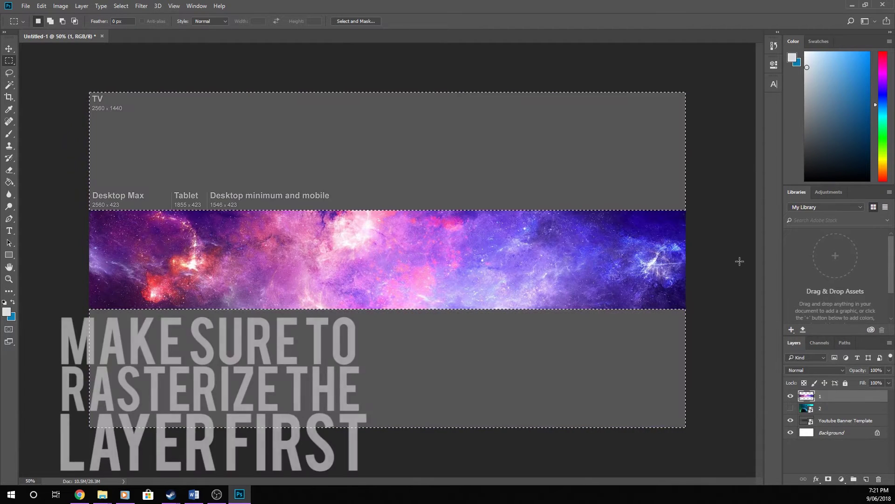
pyautogui.click(9, 72)
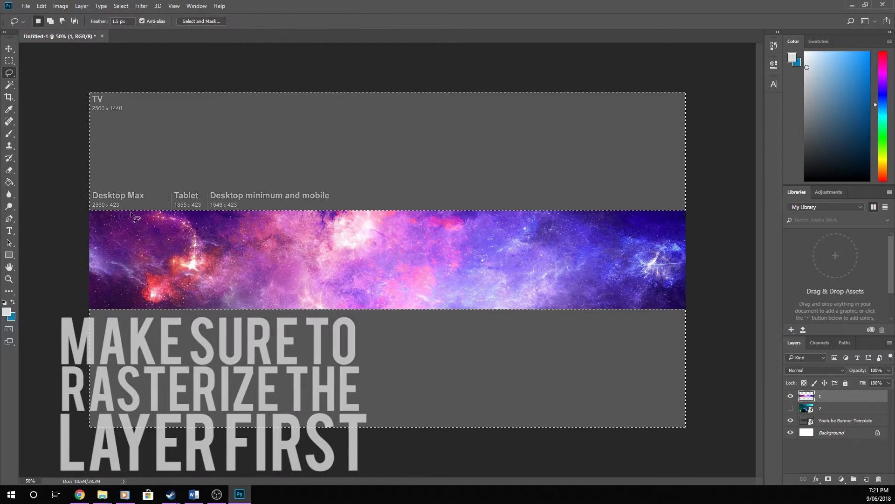
pyautogui.hotkey('ctrl', 'd')
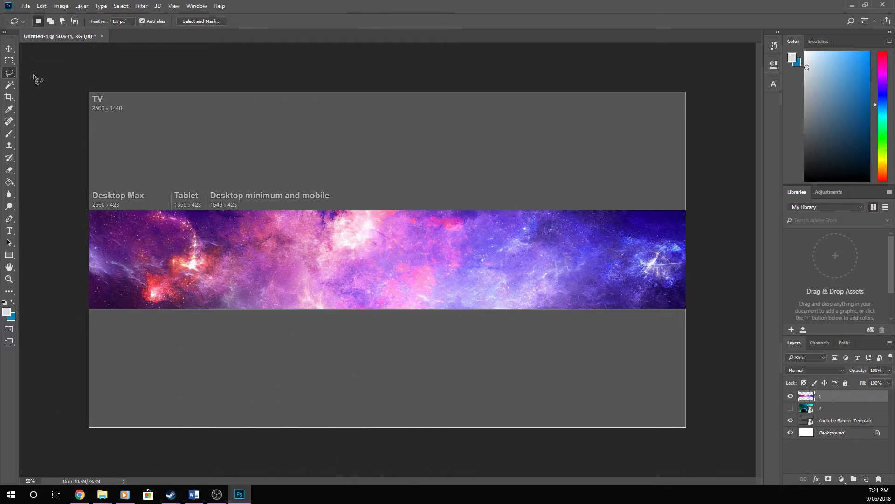
# Step: Show the teal space layer 2 and paint soft black shadows on it along the band's upper and lower edges
pyautogui.click(789, 409)
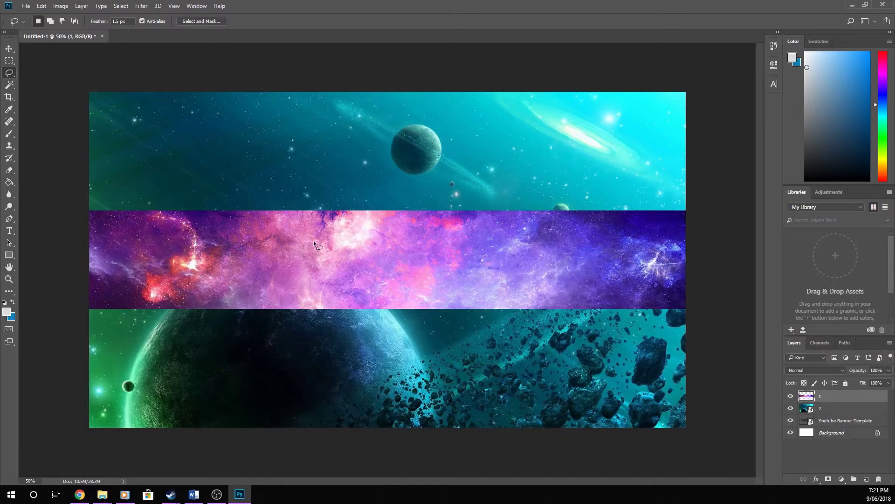
pyautogui.click(16, 135)
pyautogui.click(49, 22)
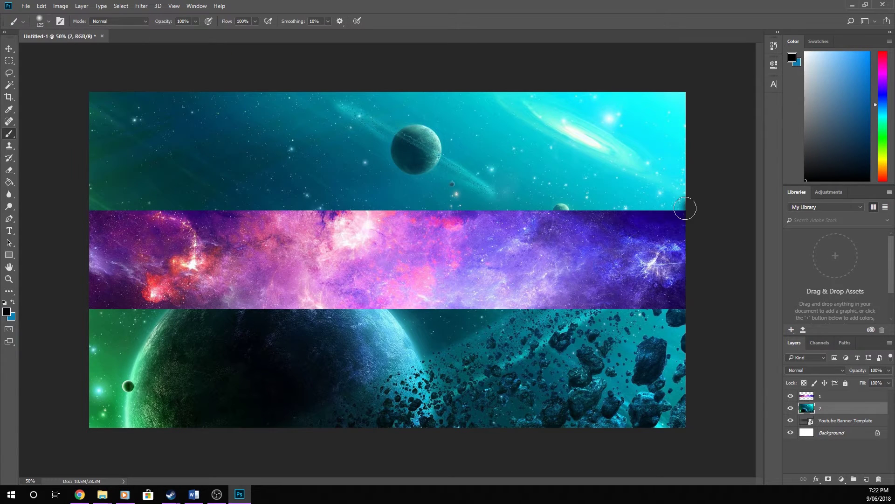
pyautogui.moveTo(685, 208); pyautogui.dragTo(89, 213)
pyautogui.moveTo(686, 308); pyautogui.dragTo(49, 304)
# Step: Add a white text layer reading CHRISPFX on the galaxy band
pyautogui.press('t')
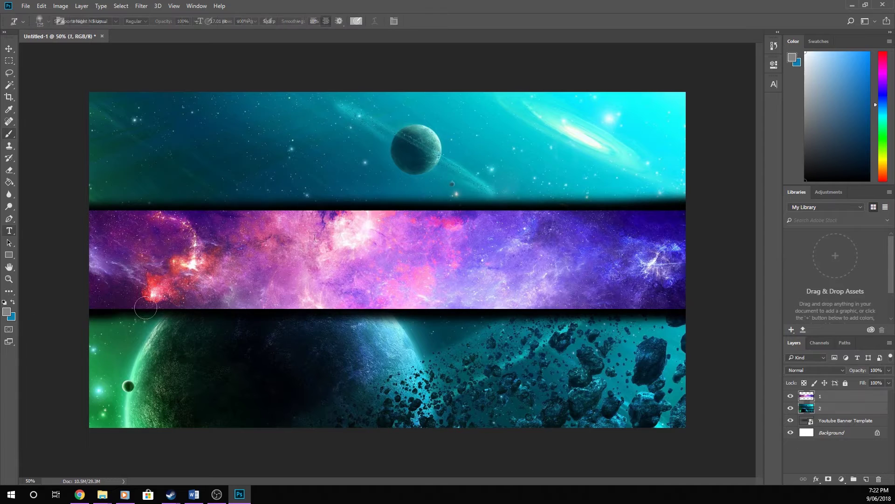
pyautogui.click(345, 243)
pyautogui.write('CHRISP')
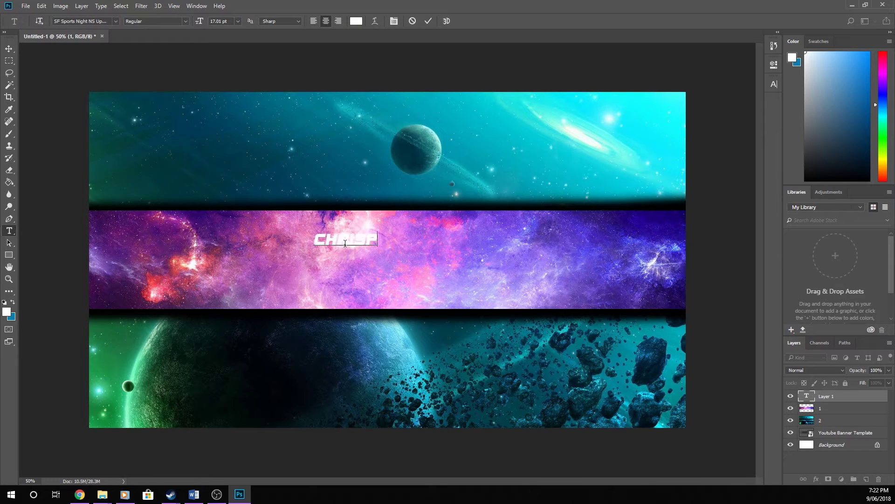
pyautogui.write('FX')
# Step: Enlarge the CHRISPFX text to 35.01 pt and move it to the upper middle of the galaxy band
pyautogui.moveTo(390, 239); pyautogui.dragTo(280, 235)
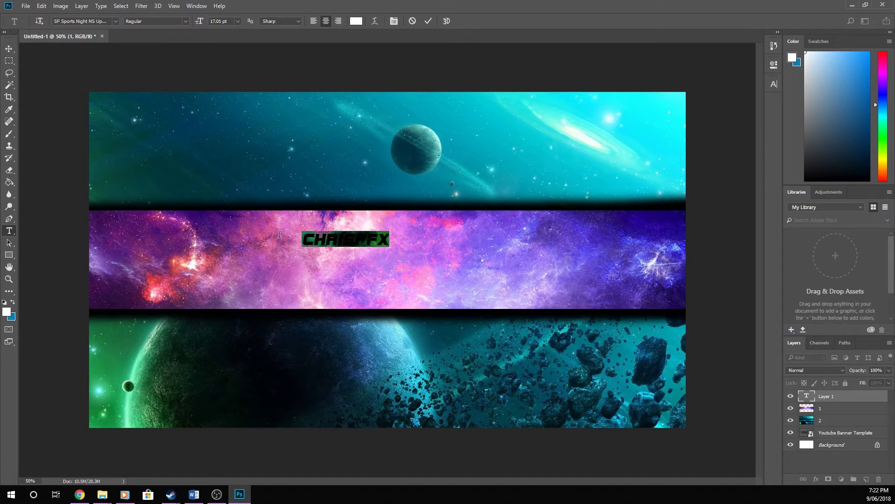
pyautogui.click(774, 84)
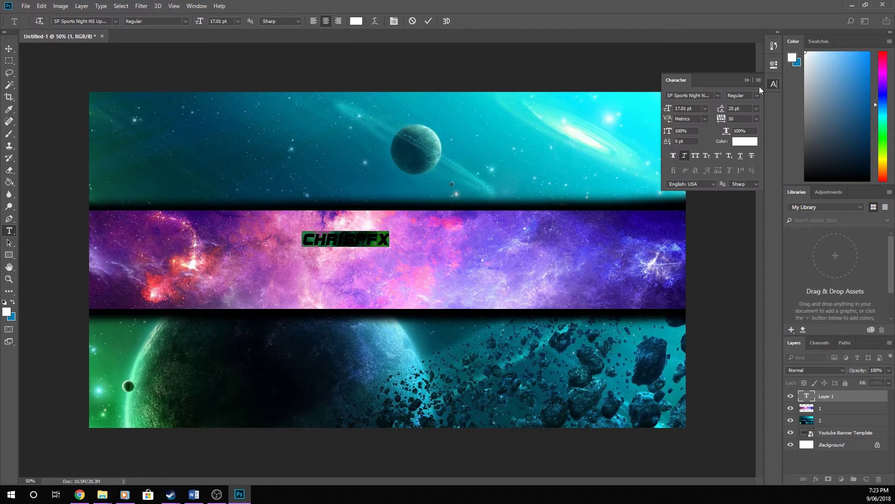
pyautogui.click(669, 109)
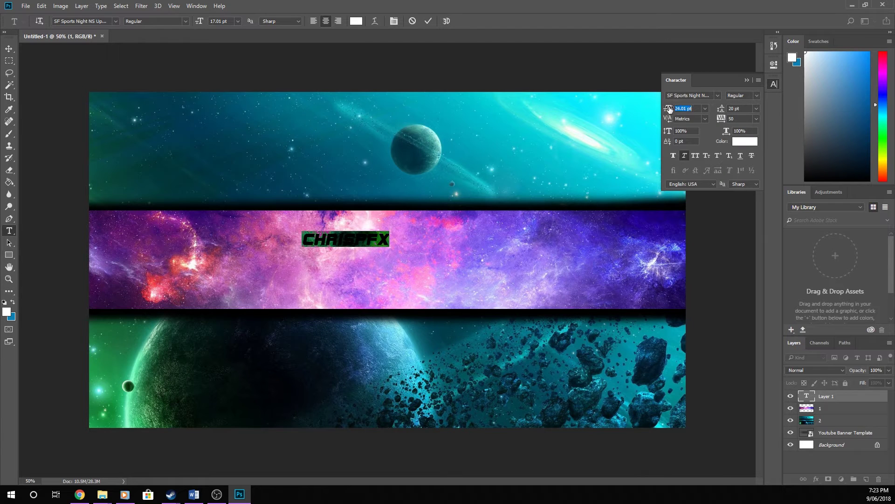
pyautogui.click(427, 24)
pyautogui.press('v')
pyautogui.moveTo(353, 230); pyautogui.dragTo(409, 230)
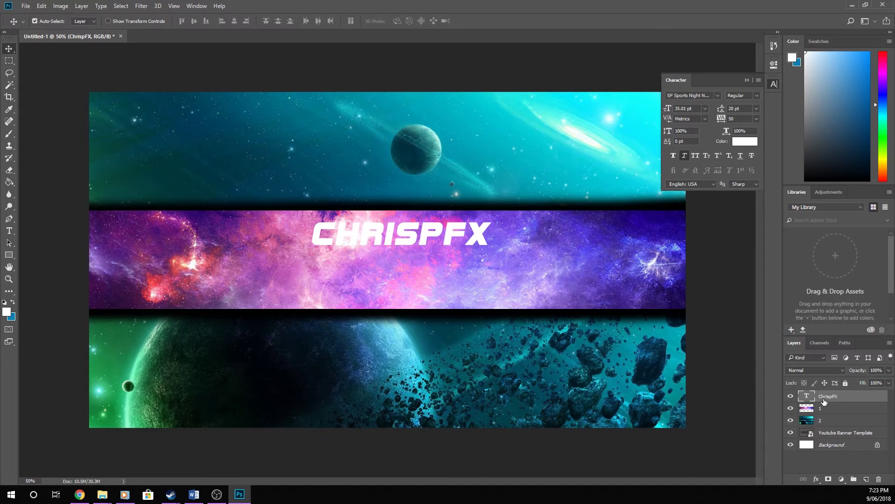
# Step: Apply a black Multiply drop shadow at 50% opacity and a 90° angle to the CHRISPFX text layer
pyautogui.rightClick(824, 399)
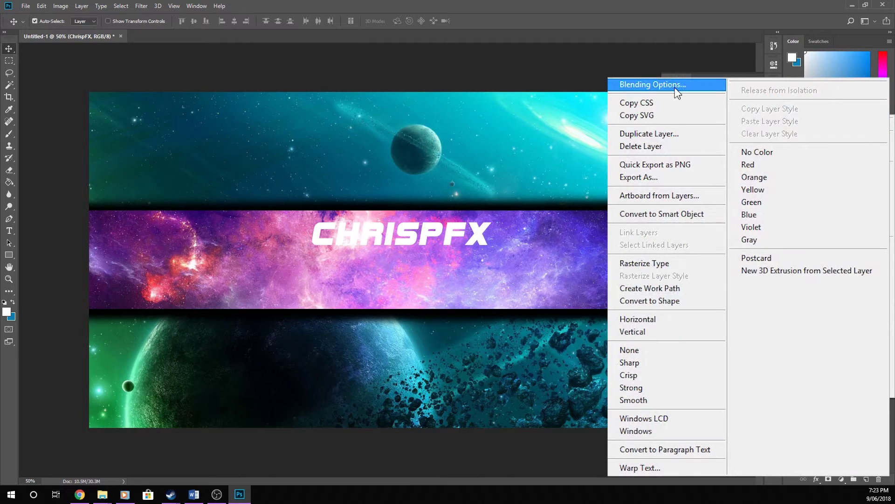
pyautogui.click(675, 89)
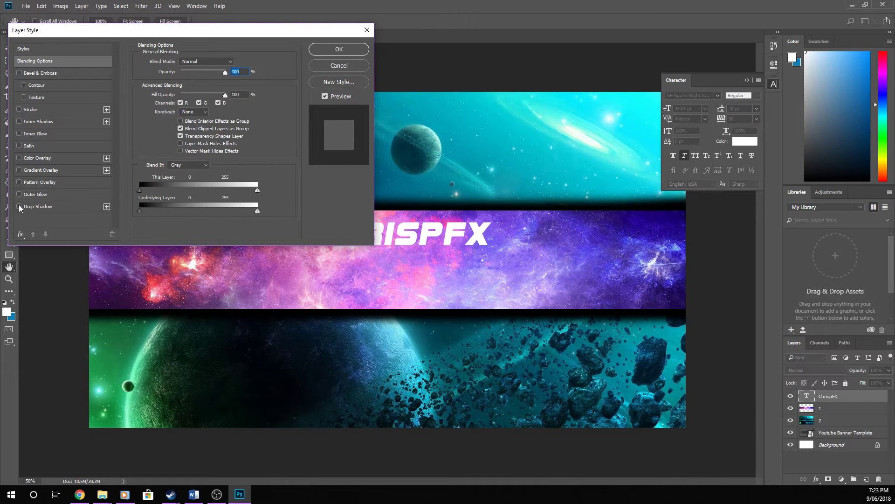
pyautogui.click(19, 207)
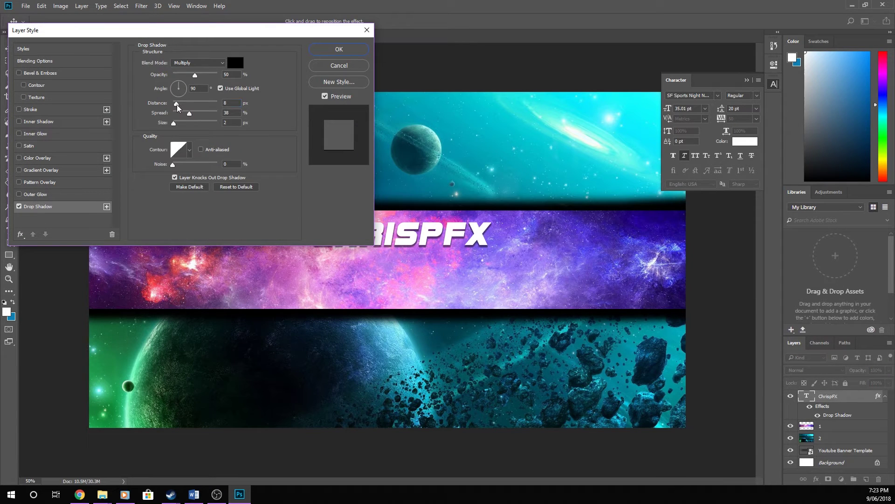
pyautogui.click(339, 49)
# Step: Place the Instagram icon from the project's Media folder as an embedded layer
pyautogui.click(25, 6)
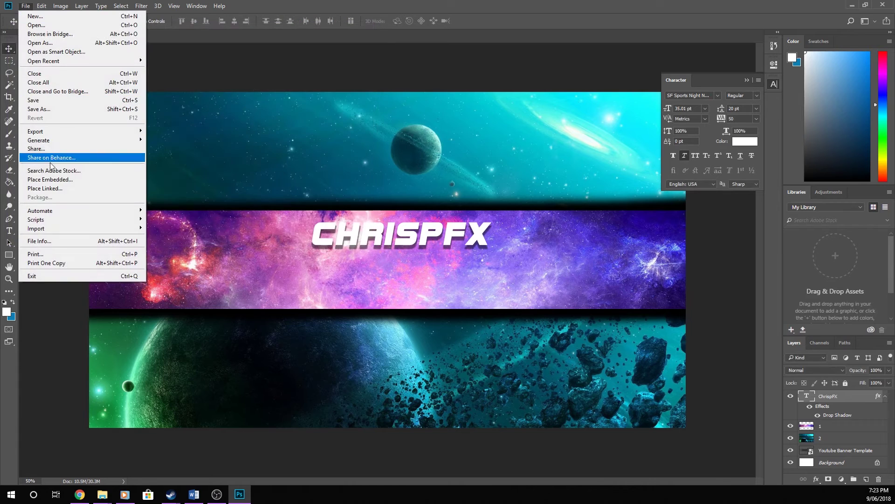
pyautogui.click(51, 179)
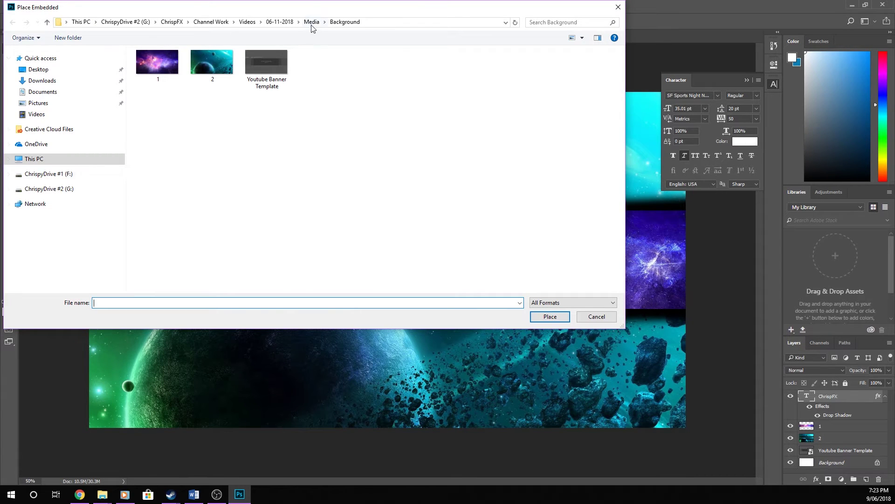
pyautogui.click(312, 23)
pyautogui.doubleClick(171, 72)
pyautogui.doubleClick(209, 72)
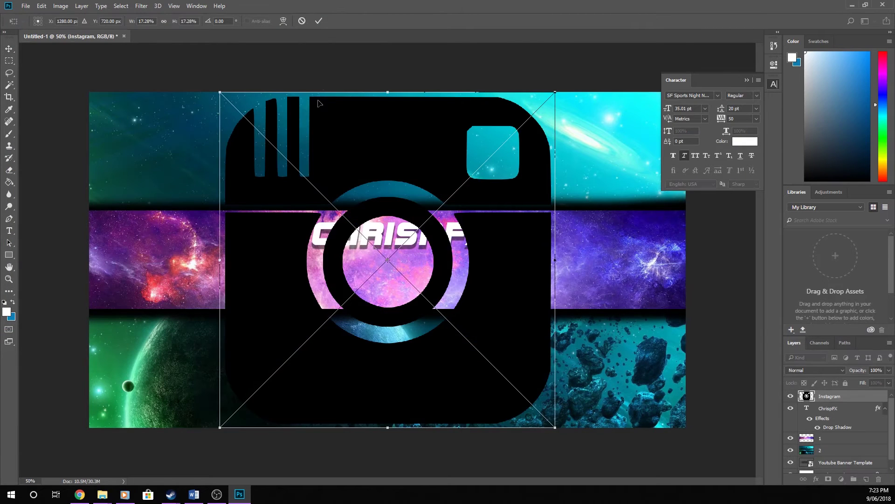
# Step: Scale the Instagram icon down to a small size and position it below the start of the CHRISPFX title
pyautogui.moveTo(557, 93); pyautogui.dragTo(247, 400)
pyautogui.moveTo(233, 414); pyautogui.dragTo(339, 259)
pyautogui.hotkey('ctrl', '+')
pyautogui.hotkey('ctrl', '+')
pyautogui.press('Return')
# Step: Invert the colours of the black Instagram icon to make it white
pyautogui.click(60, 6)
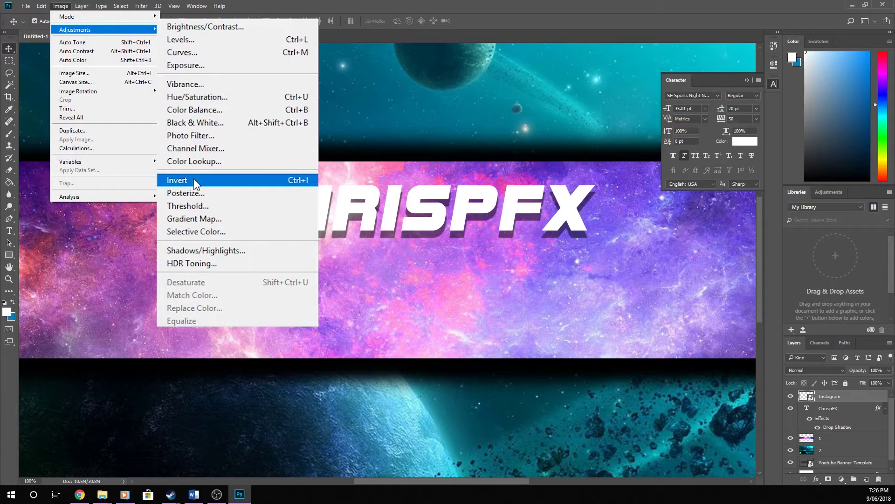
pyautogui.click(194, 182)
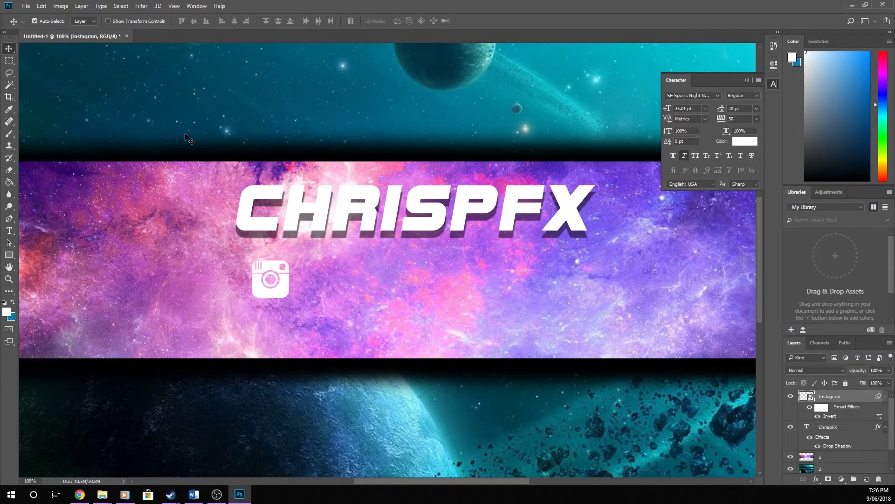
# Step: Apply a drop shadow with a 10 px distance to the Instagram icon layer
pyautogui.rightClick(843, 401)
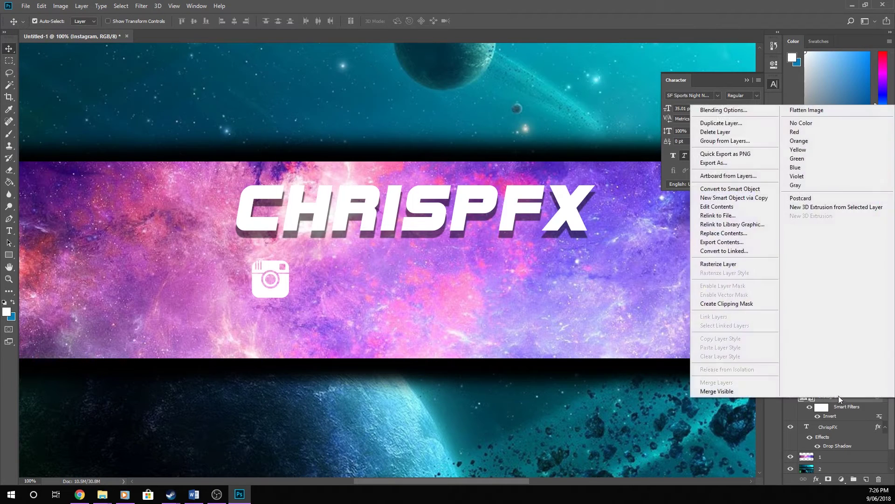
pyautogui.click(724, 110)
pyautogui.click(530, 404)
pyautogui.write('10')
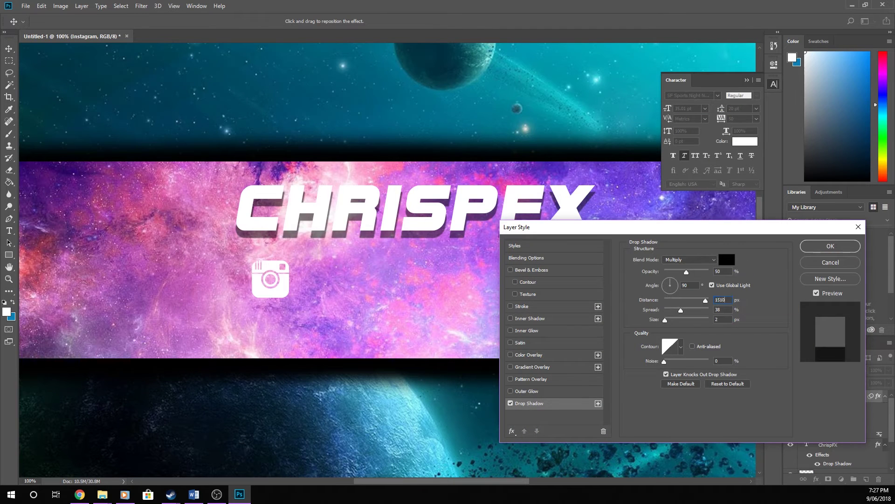
pyautogui.click(830, 246)
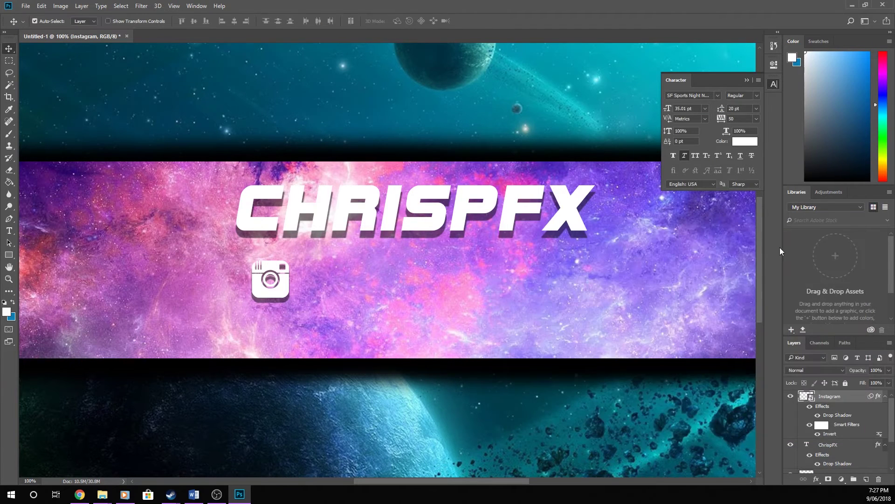
# Step: Add a white text layer reading CHRISPFXFILMS beneath the CHRISPFX title
pyautogui.click(12, 233)
pyautogui.click(325, 288)
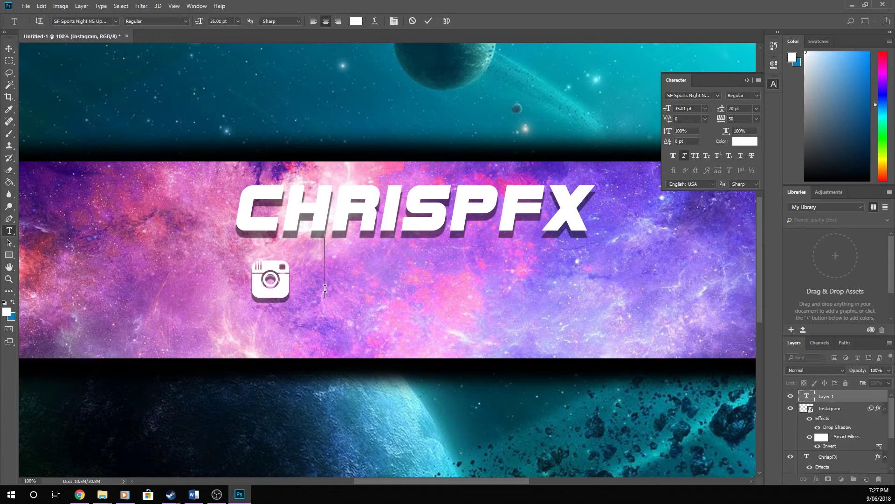
pyautogui.write('CHRISP')
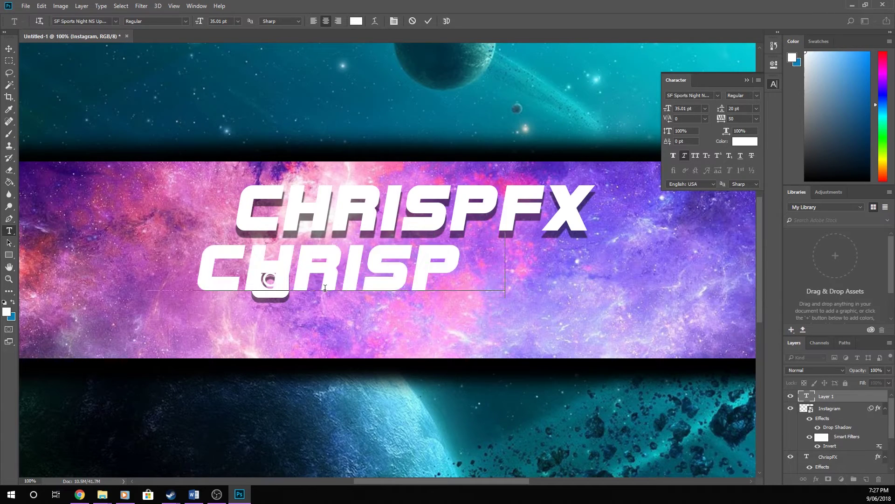
pyautogui.write('FXFILMS')
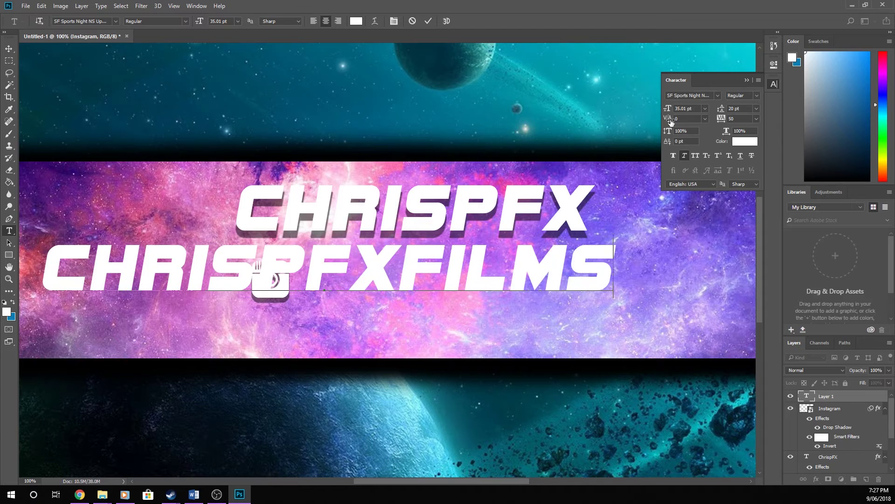
# Step: Reduce the CHRISPFXFILMS text to 15.01 pt and position it beside the Instagram icon
pyautogui.hotkey('ctrl', 'a')
pyautogui.moveTo(668, 110); pyautogui.dragTo(658, 112)
pyautogui.hotkey('ctrl', 'Return')
pyautogui.press('v')
pyautogui.moveTo(310, 280); pyautogui.dragTo(408, 280)
# Step: Apply a drop shadow to the CHRISPFXFILMS text layer
pyautogui.doubleClick(858, 396)
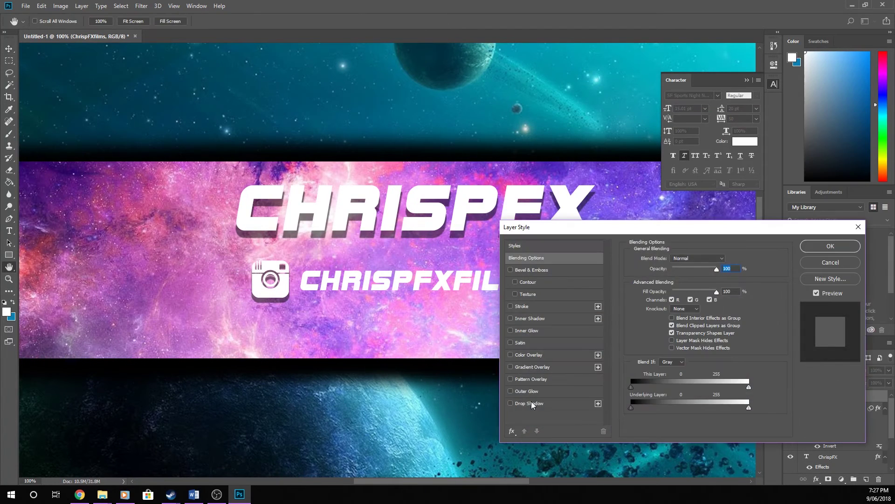
pyautogui.click(523, 404)
pyautogui.click(837, 250)
# Step: Duplicate the Instagram icon layer and place the copy level with the original after the end of CHRISPFXFILMS
pyautogui.rightClick(834, 418)
pyautogui.press('Escape')
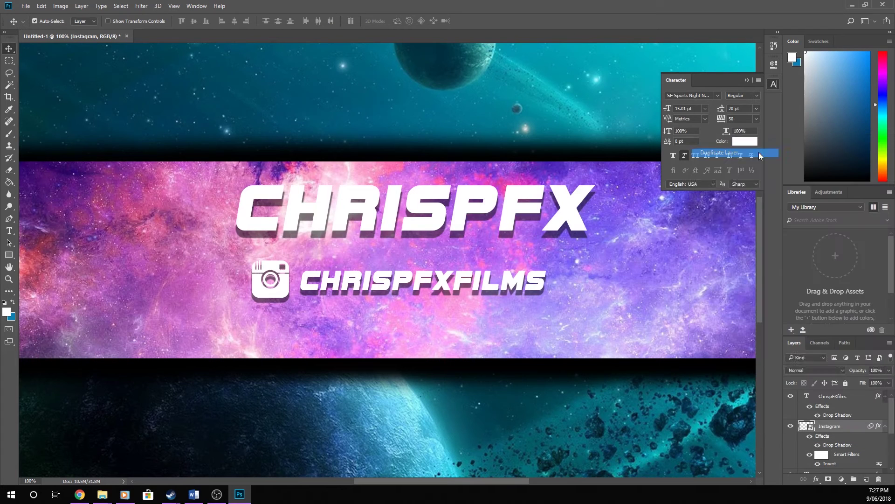
pyautogui.press('Return')
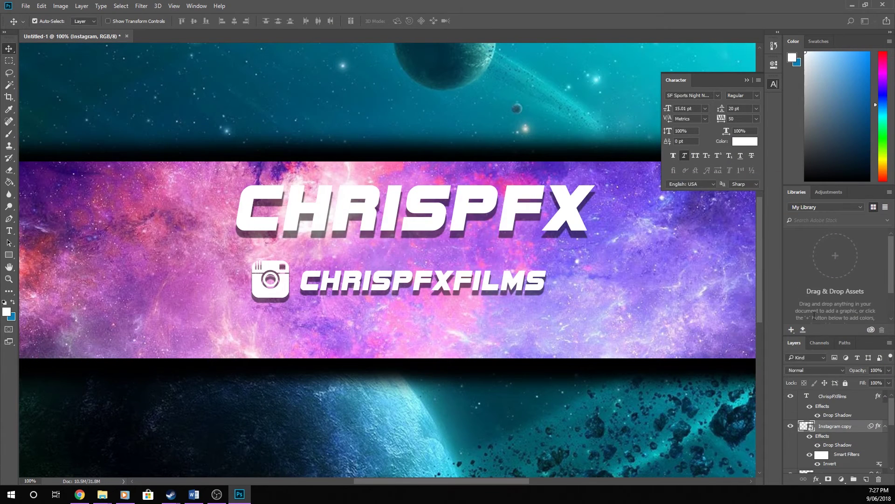
pyautogui.moveTo(256, 298); pyautogui.dragTo(568, 299)
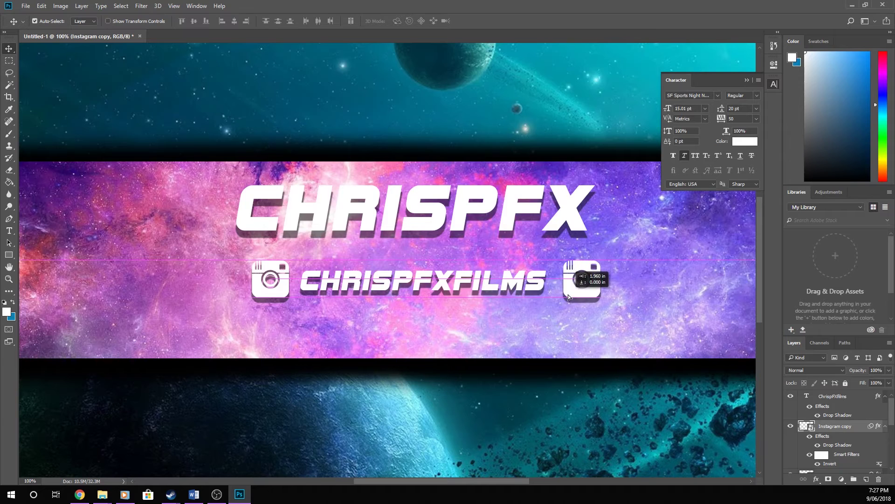
# Step: Select the CHRISPFXFILMS text and both Instagram icon layers and shift them slightly left together under the title
pyautogui.click(885, 426)
pyautogui.click(885, 396)
pyautogui.click(834, 396)
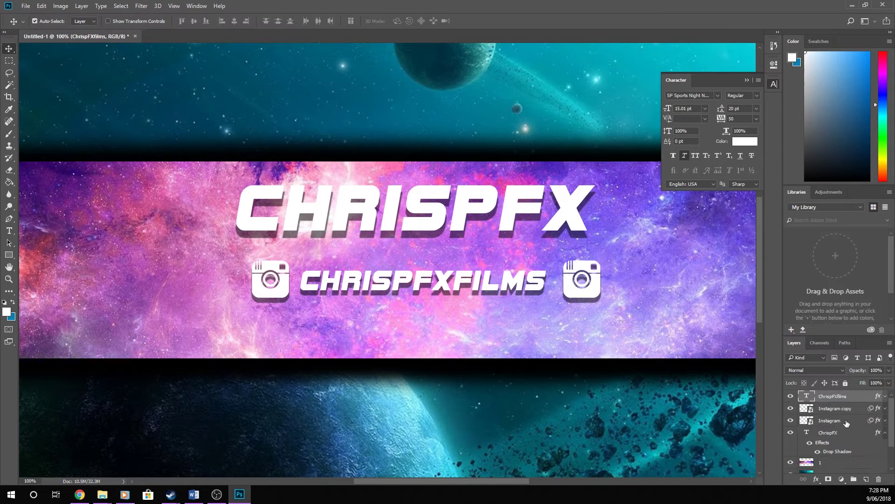
pyautogui.keyDown('shift'); pyautogui.click(835, 420); pyautogui.keyUp('shift')
pyautogui.moveTo(577, 296); pyautogui.dragTo(569, 296)
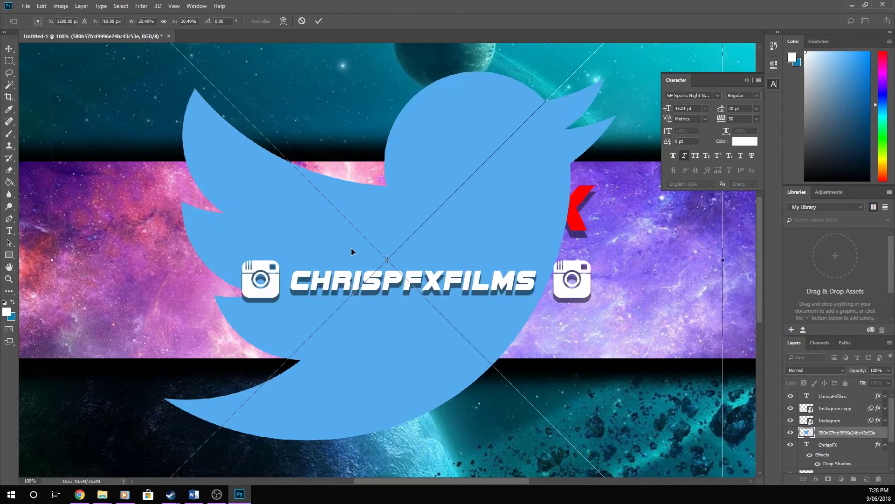
# Step: Scale the blue Twitter icon down to 1.85% and position it below the first Instagram icon
pyautogui.hotkey('ctrl', '-')
pyautogui.moveTo(220, 92); pyautogui.dragTo(337, 300)
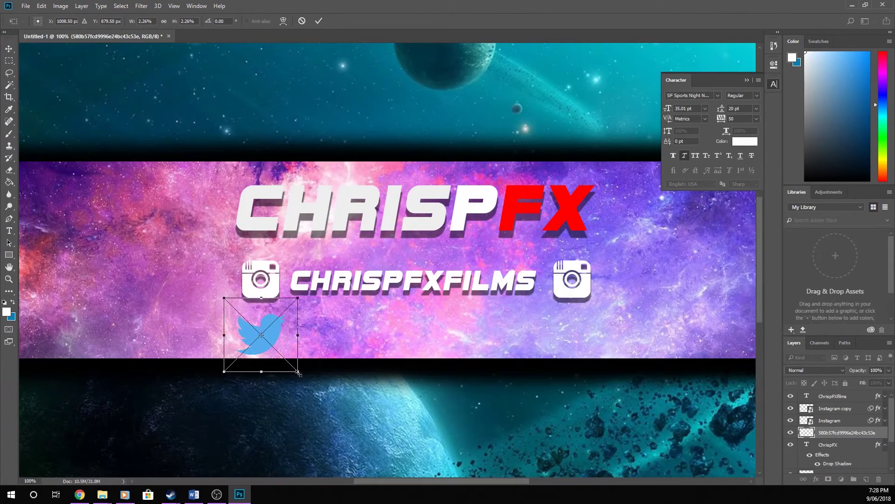
pyautogui.moveTo(297, 372); pyautogui.dragTo(284, 358)
pyautogui.moveTo(265, 329); pyautogui.dragTo(270, 328)
pyautogui.click(318, 20)
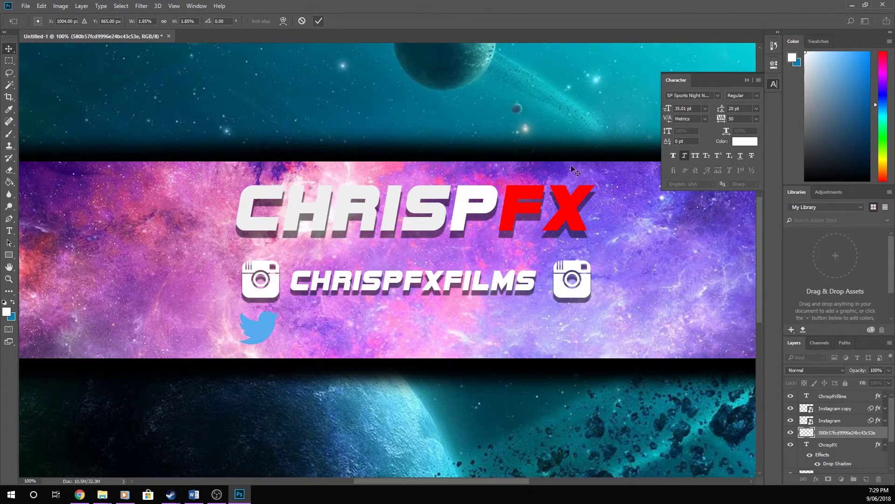
# Step: Turn the Twitter icon white using a Black & White adjustment with all six colour values at 300%
pyautogui.click(60, 6)
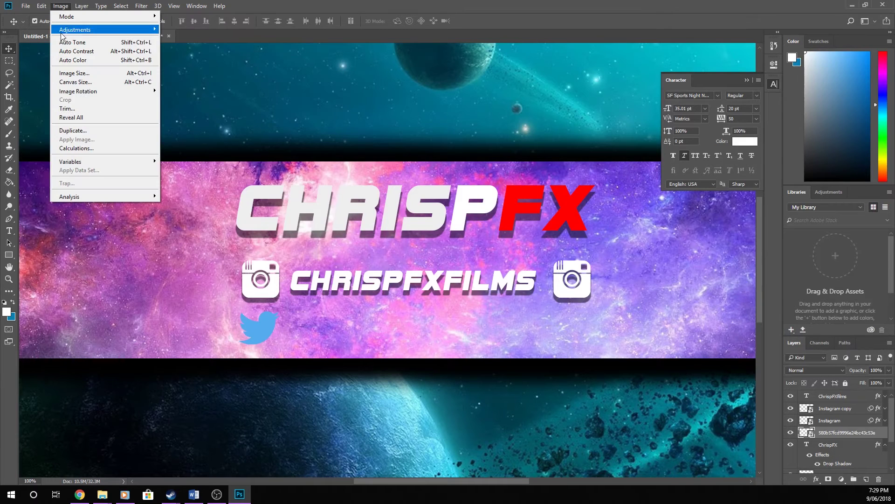
pyautogui.moveTo(70, 29)
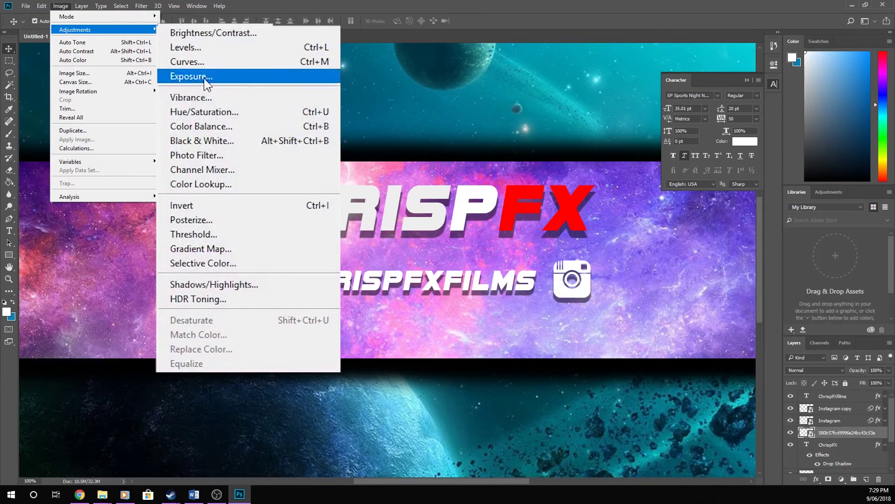
pyautogui.click(200, 140)
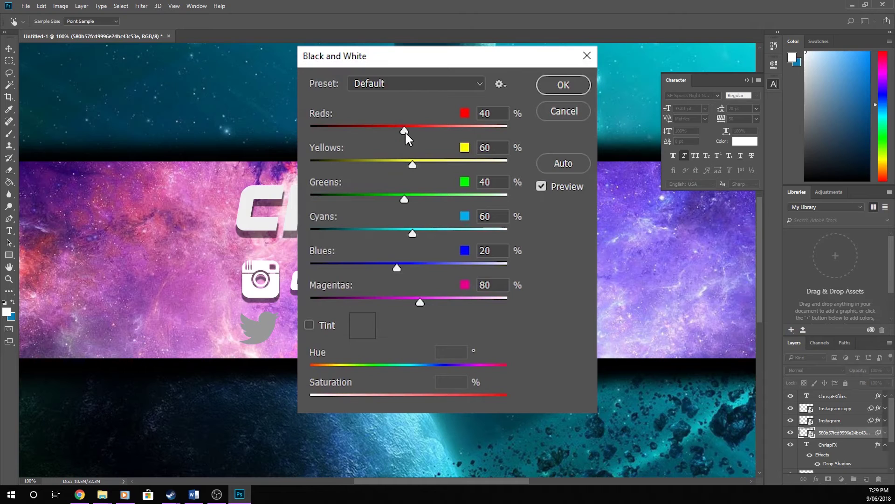
pyautogui.moveTo(405, 131); pyautogui.dragTo(515, 136)
pyautogui.moveTo(454, 167); pyautogui.dragTo(513, 166)
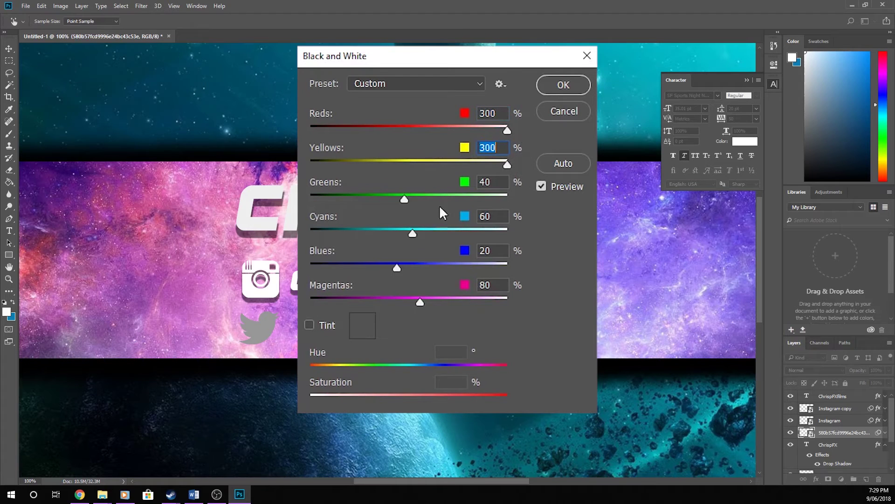
pyautogui.moveTo(405, 200); pyautogui.dragTo(513, 199)
pyautogui.moveTo(412, 233); pyautogui.dragTo(515, 234)
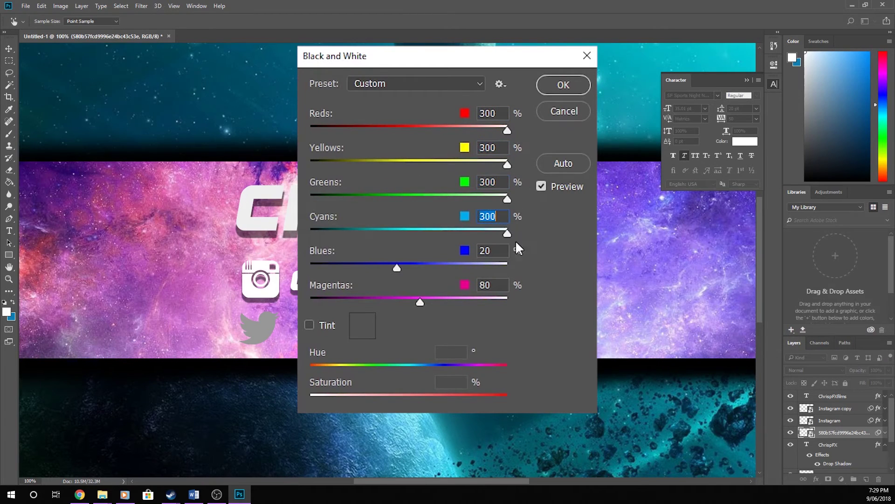
pyautogui.moveTo(397, 267); pyautogui.dragTo(513, 267)
pyautogui.moveTo(419, 305); pyautogui.dragTo(513, 302)
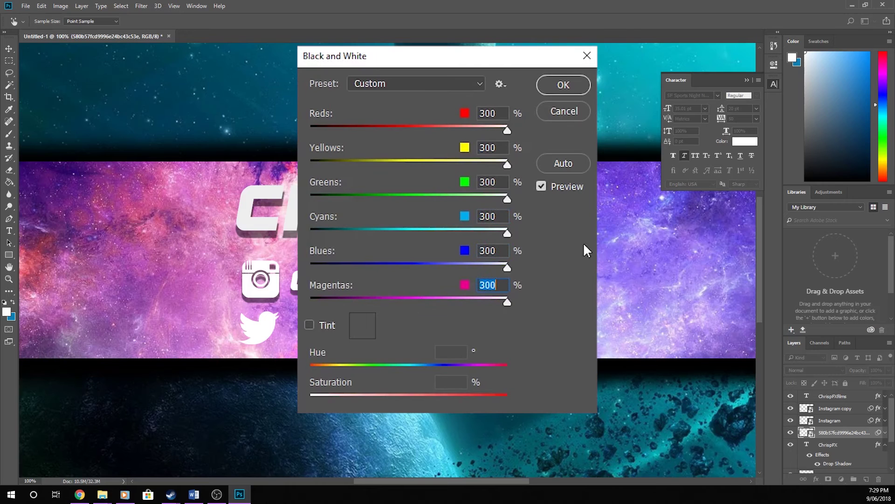
pyautogui.click(563, 85)
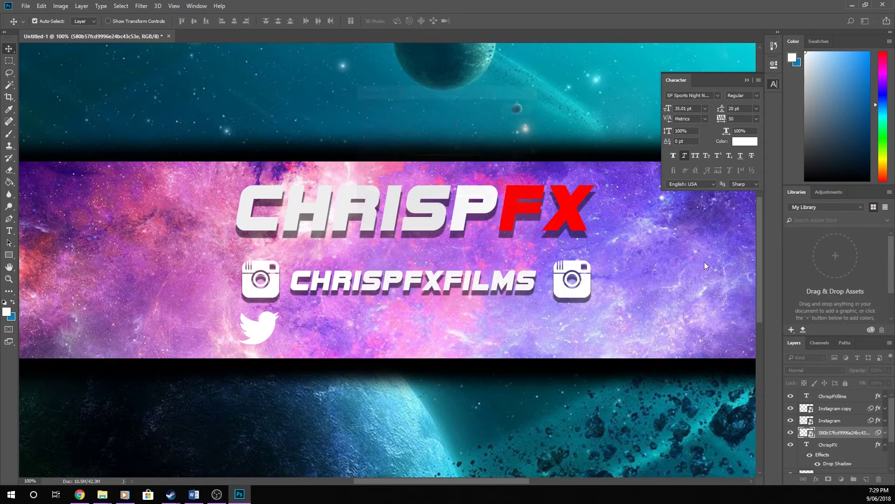
# Step: Apply a black Multiply drop shadow at 50% opacity and 10 px distance to the Twitter icon layer
pyautogui.rightClick(836, 437)
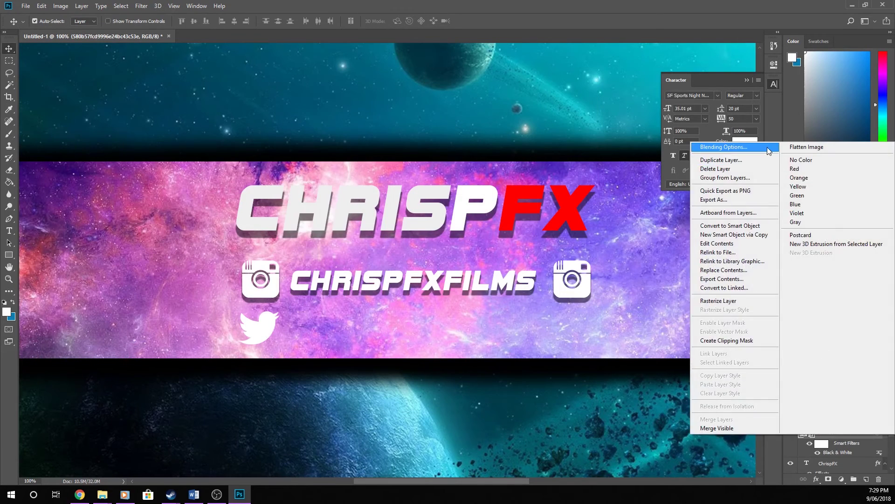
pyautogui.click(713, 149)
pyautogui.click(553, 404)
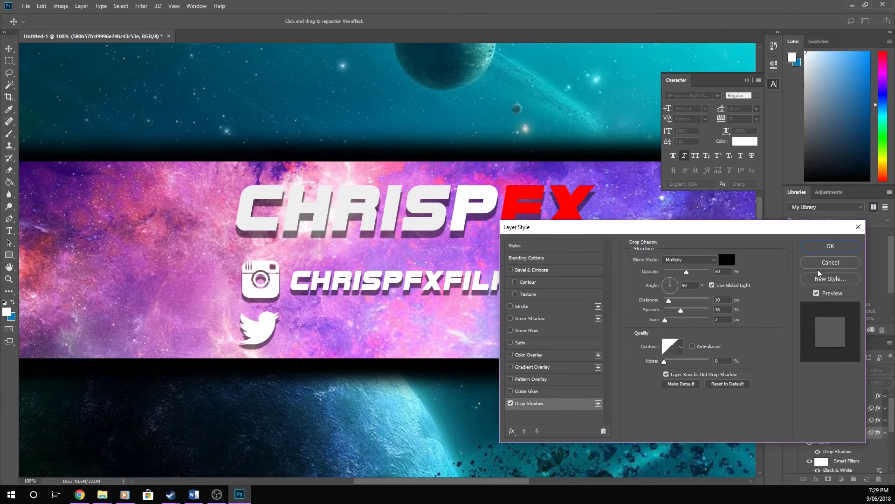
pyautogui.click(834, 247)
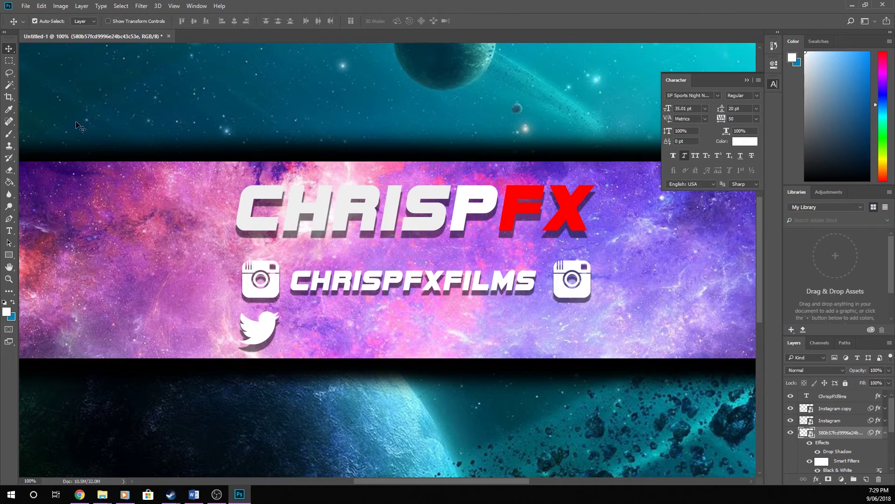
# Step: Add a white text layer reading CHRISPY_CONTENT in the row of the Twitter icon
pyautogui.click(9, 230)
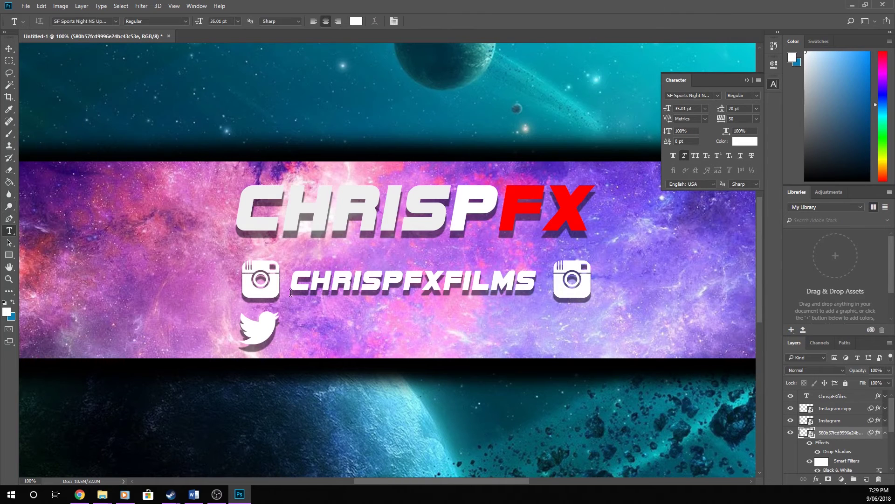
pyautogui.click(323, 328)
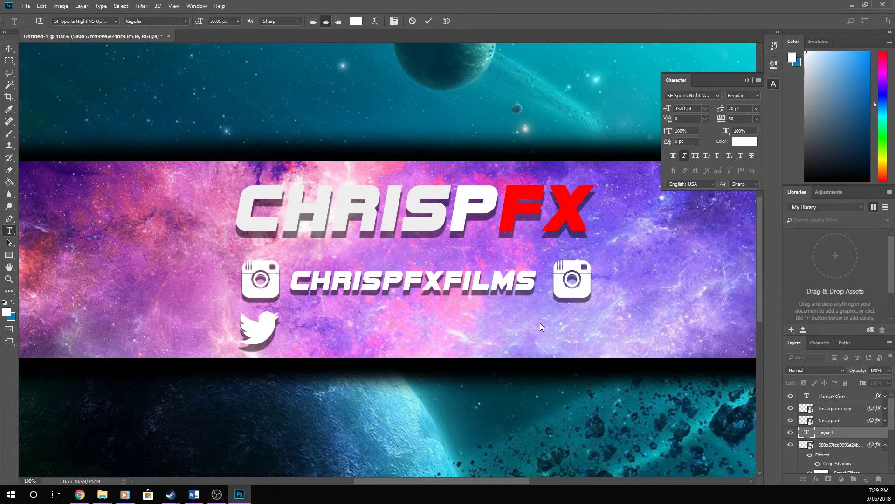
pyautogui.write('CHRISPY CONTENT')
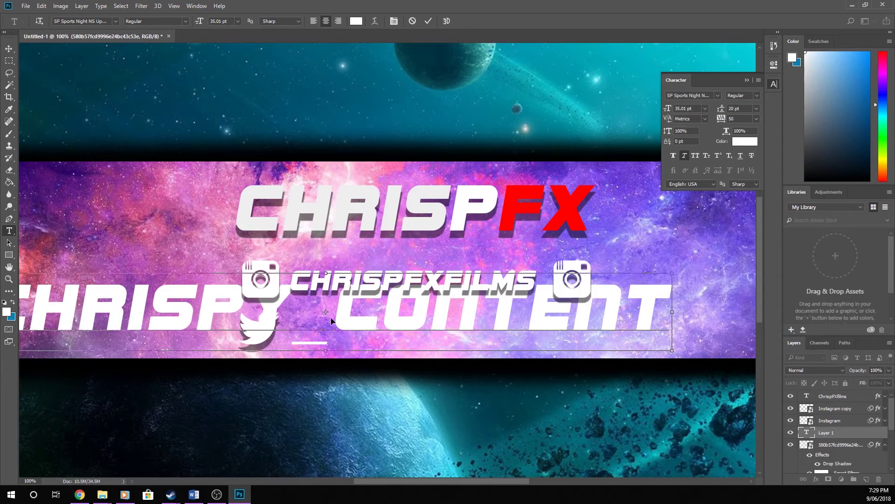
# Step: Reduce the CHRISPY_CONTENT text to 11.01 pt and position it beside the Twitter icon, centred under CHRISPFXFILMS
pyautogui.hotkey('ctrl', 'a')
pyautogui.hotkey('ctrl', 'shift', ',')
pyautogui.hotkey('ctrl', 'shift', ',')
pyautogui.hotkey('ctrl', 'shift', ',')
pyautogui.hotkey('ctrl', 'shift', ',')
pyautogui.hotkey('ctrl', 'shift', ',')
pyautogui.hotkey('ctrl', 'shift', ',')
pyautogui.hotkey('ctrl', 'shift', ',')
pyautogui.hotkey('ctrl', 'shift', ',')
pyautogui.hotkey('ctrl', 'shift', ',')
pyautogui.hotkey('ctrl', 'shift', ',')
pyautogui.hotkey('ctrl', 'shift', ',')
pyautogui.hotkey('ctrl', 'shift', ',')
pyautogui.hotkey('ctrl', 'Return')
pyautogui.moveTo(342, 322); pyautogui.dragTo(425, 326)
pyautogui.moveTo(260, 329)
pyautogui.mouseDown()
pyautogui.moveTo(279, 328)
pyautogui.moveTo(271, 329)
pyautogui.mouseUp()
pyautogui.click(464, 192)
# Step: Apply a drop shadow with a 5 px distance to the CHRISPY_CONTENT text layer
pyautogui.rightClick(834, 418)
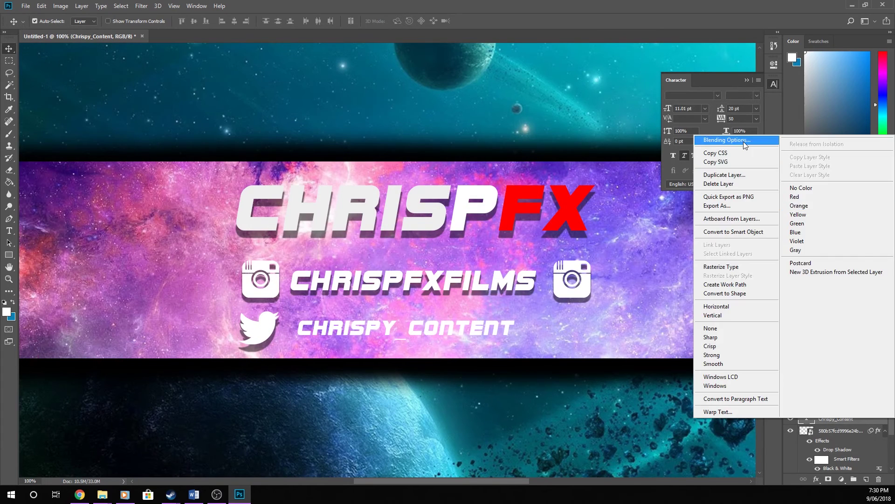
pyautogui.click(744, 145)
pyautogui.click(530, 403)
pyautogui.moveTo(672, 303); pyautogui.dragTo(668, 304)
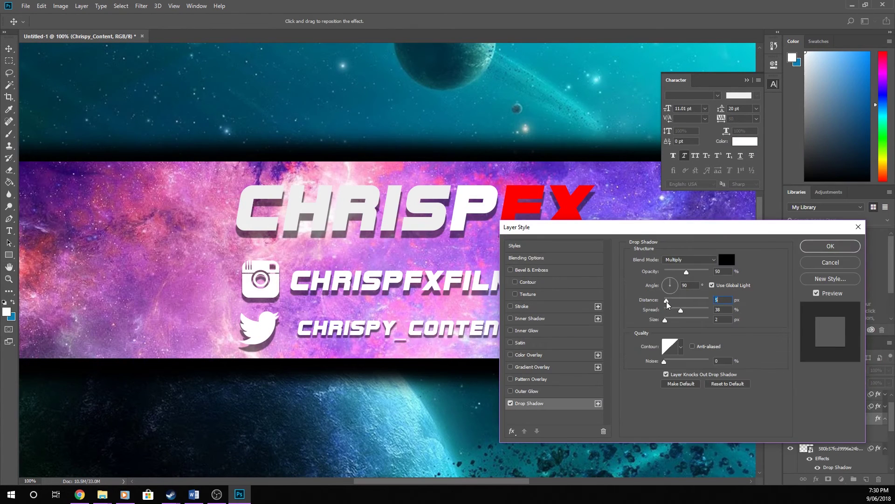
pyautogui.click(830, 246)
# Step: Duplicate the Twitter icon layer and place the copy below the second Instagram icon, after CHRISPY_CONTENT
pyautogui.rightClick(834, 431)
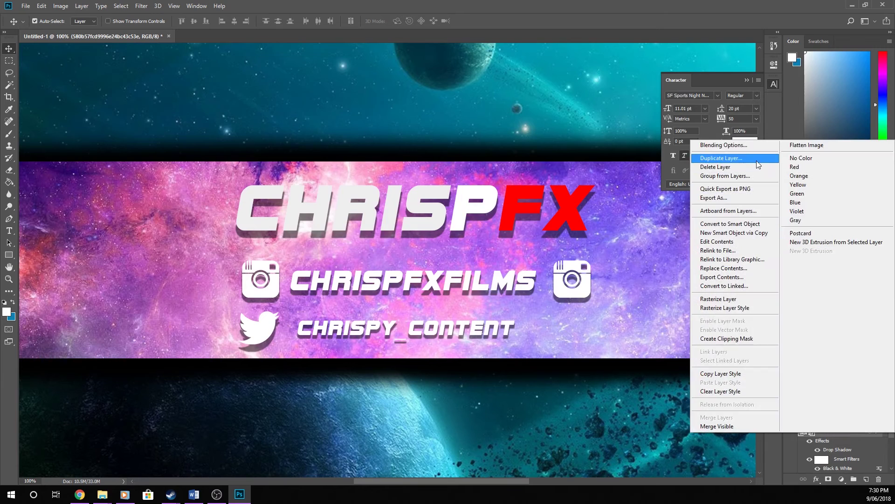
pyautogui.click(757, 158)
pyautogui.click(504, 202)
pyautogui.moveTo(494, 332); pyautogui.dragTo(570, 330)
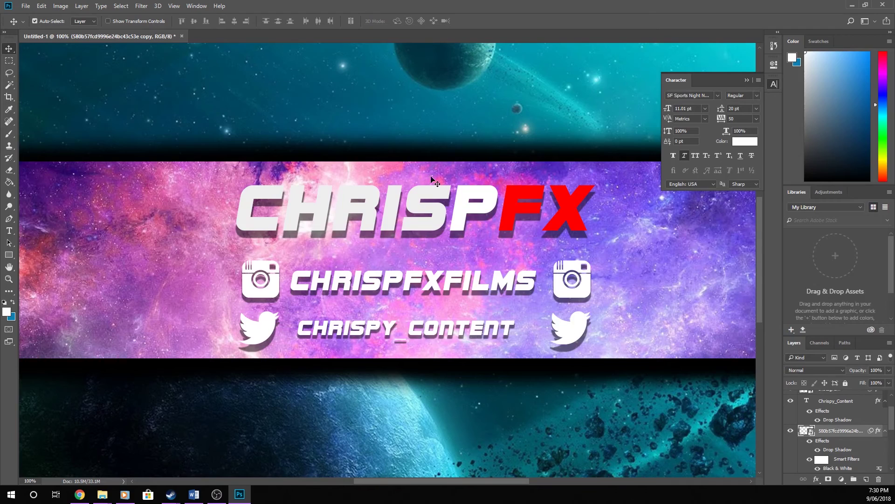
# Step: Nudge the CHRISPFX title slightly right above the handle rows and check the whole banner
pyautogui.moveTo(412, 205); pyautogui.dragTo(414, 205)
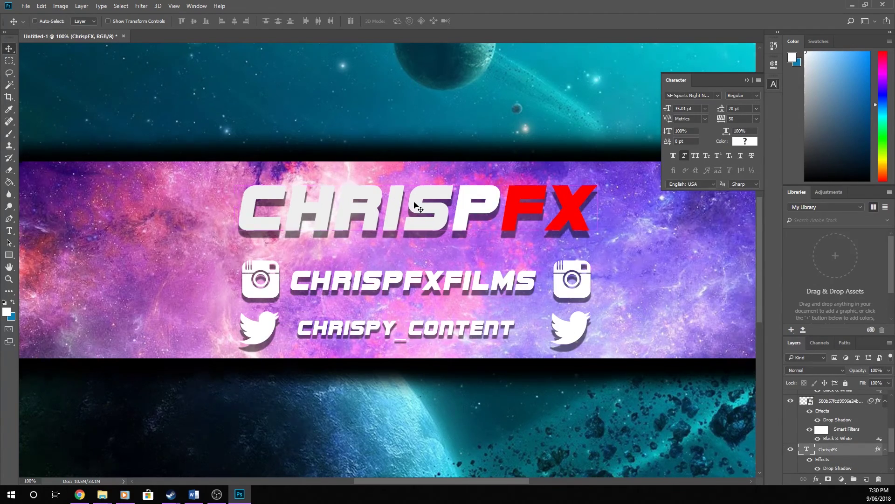
pyautogui.hotkey('ctrl', '-')
pyautogui.hotkey('ctrl', '-')
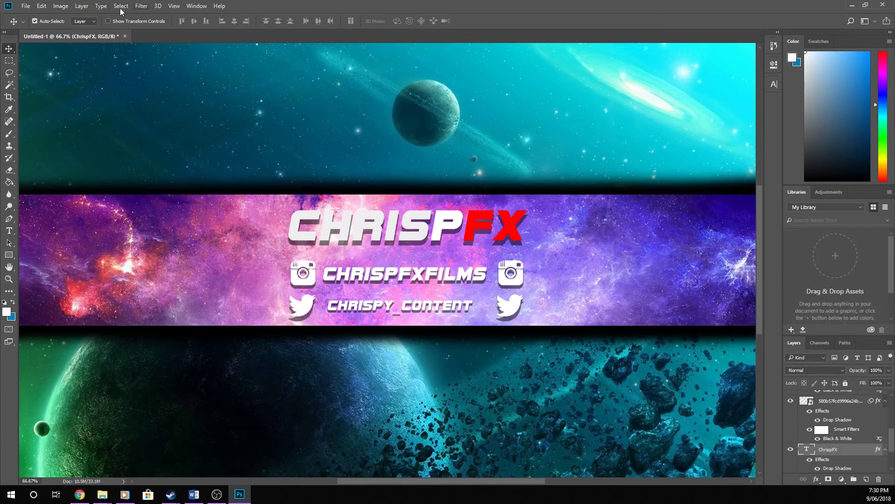
pyautogui.hotkey('ctrl', '-')
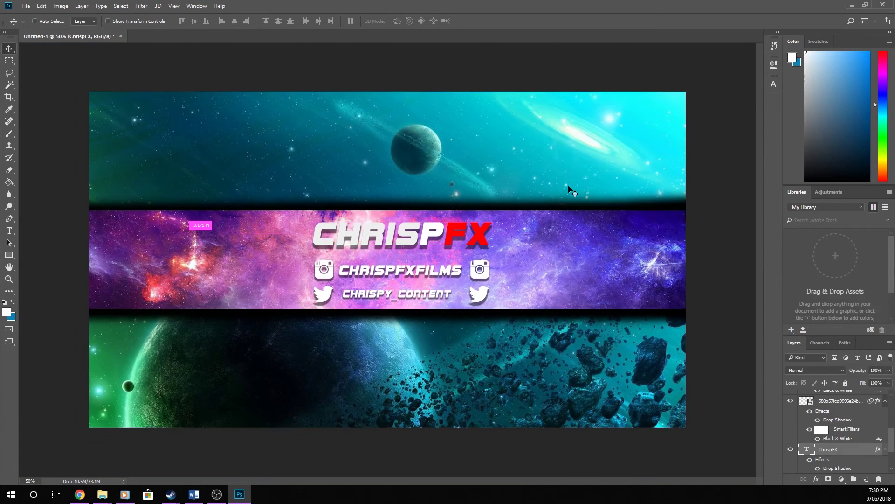
pyautogui.click(774, 84)
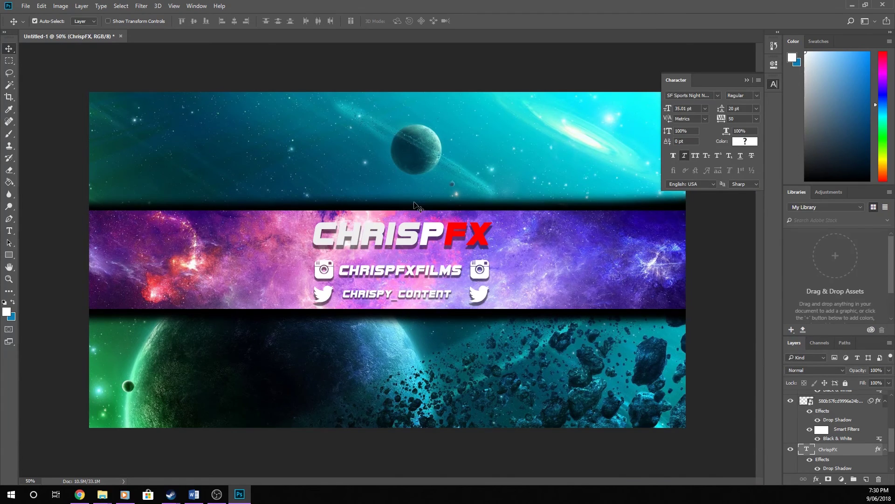